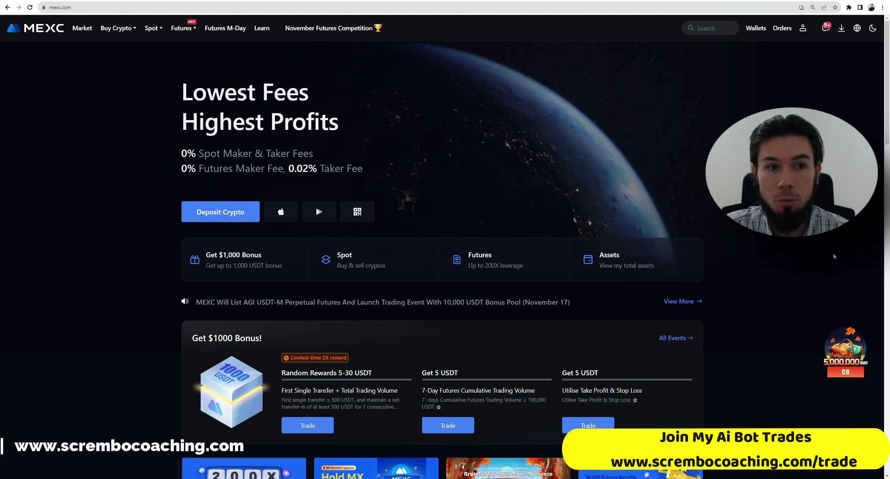
# - Open the futures wallet and review the asset transfer form for moving USDT from Spot to Futures
pyautogui.moveTo(751, 33)
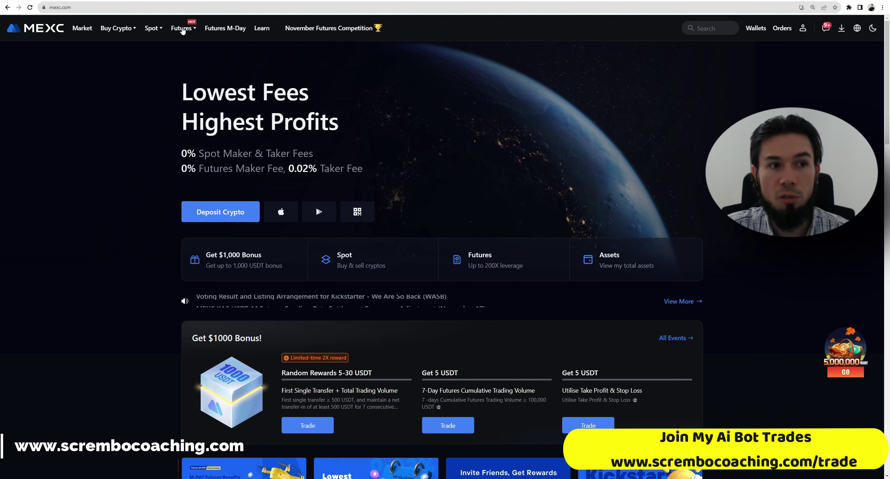
pyautogui.moveTo(185, 32)
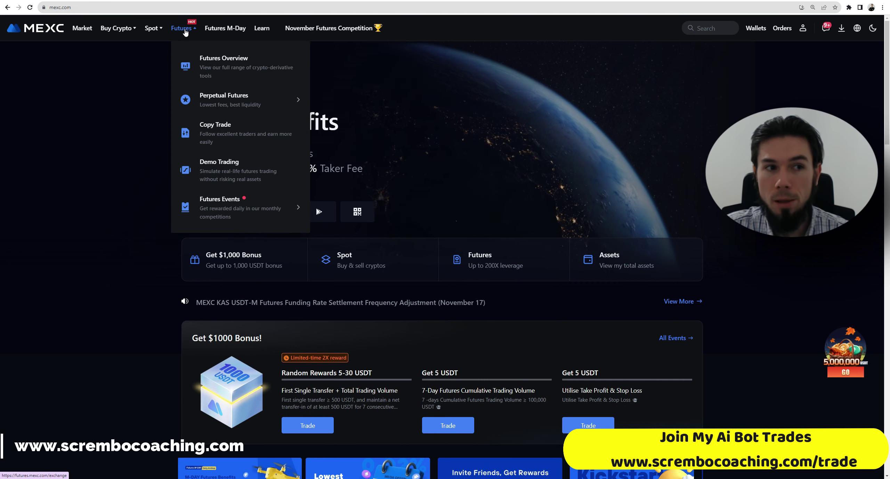
pyautogui.moveTo(221, 97)
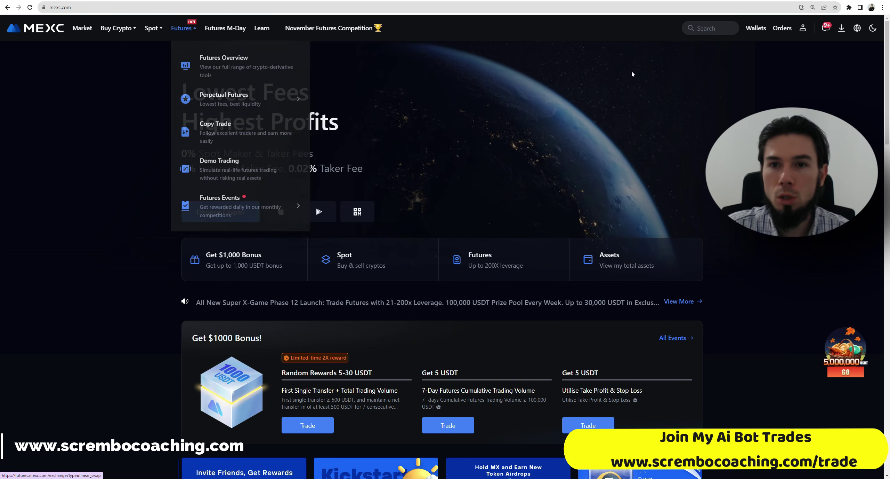
pyautogui.click(755, 28)
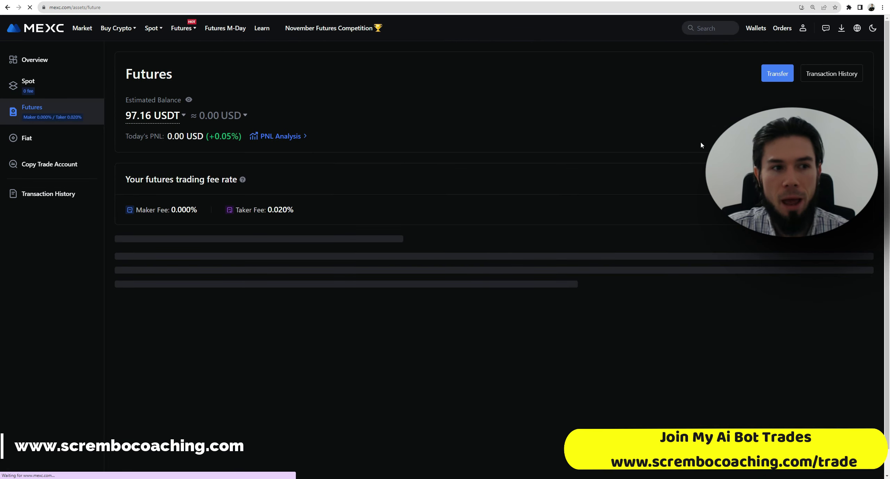
pyautogui.click(773, 77)
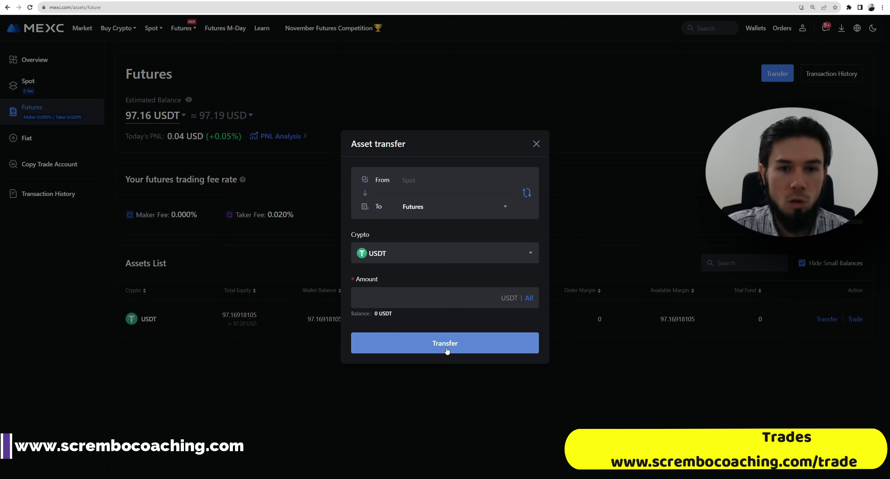
pyautogui.click(537, 143)
# - Open the USDT-M Perpetual Futures trading page
pyautogui.moveTo(155, 115)
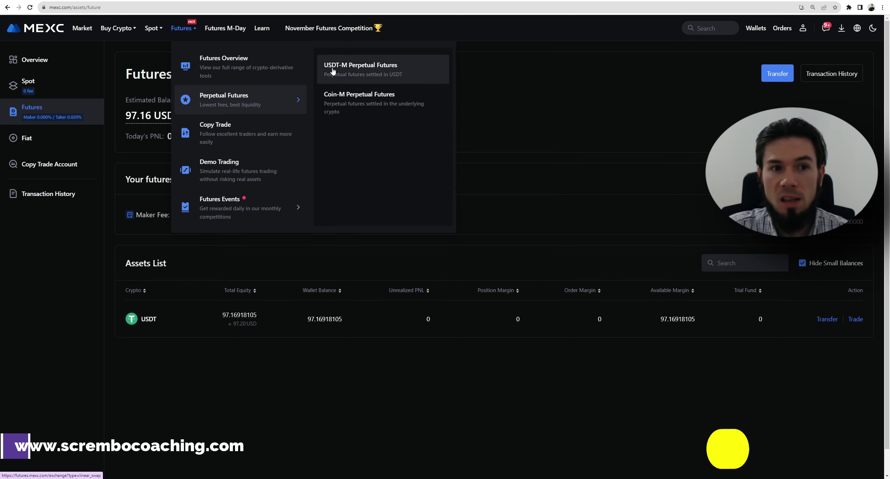
pyautogui.click(353, 71)
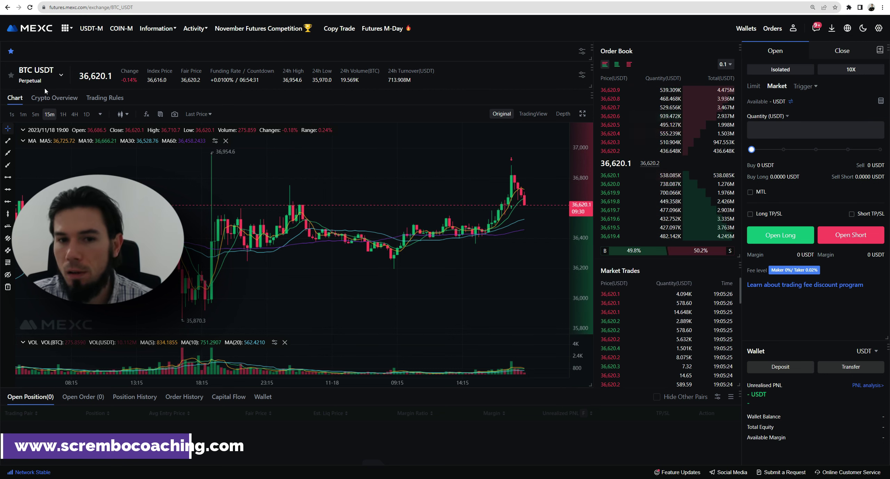
# - Search the trading pair list for "eth" and leave the search without choosing a pair
pyautogui.click(61, 77)
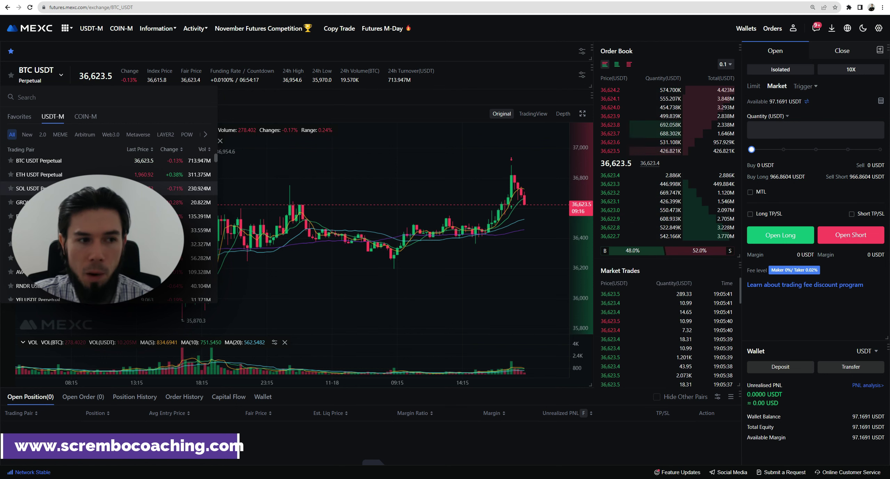
pyautogui.click(39, 97)
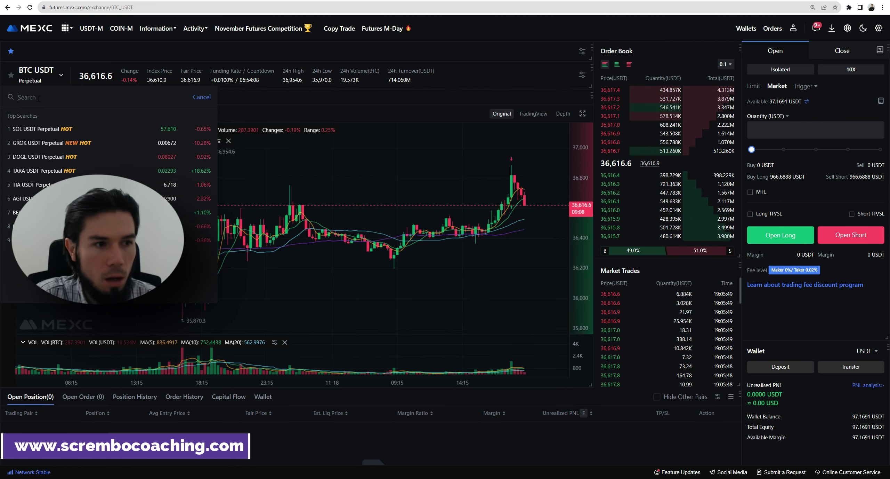
pyautogui.write('eth')
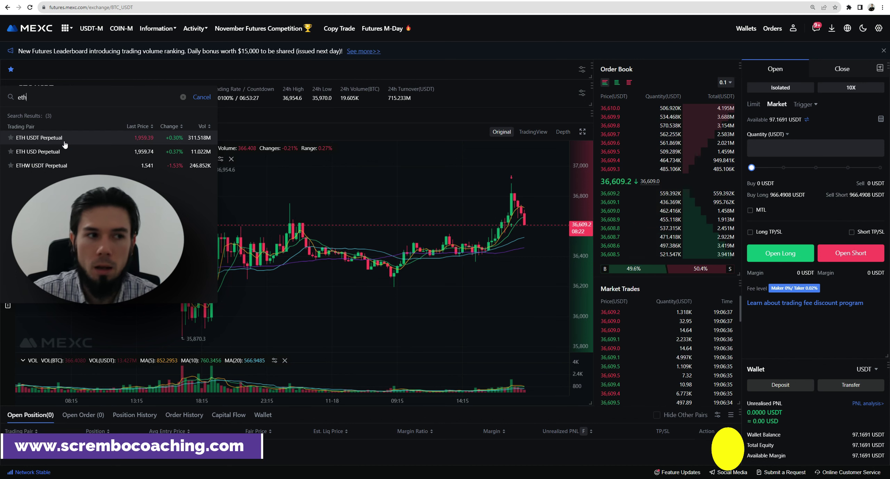
pyautogui.click(202, 96)
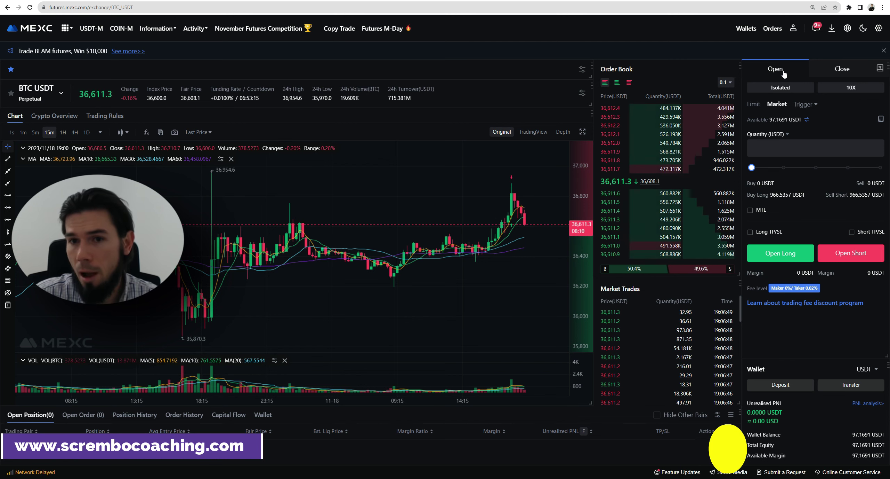
# - Review the Isolated and Cross margin mode options for the BTC USDT perpetual contract
pyautogui.click(775, 88)
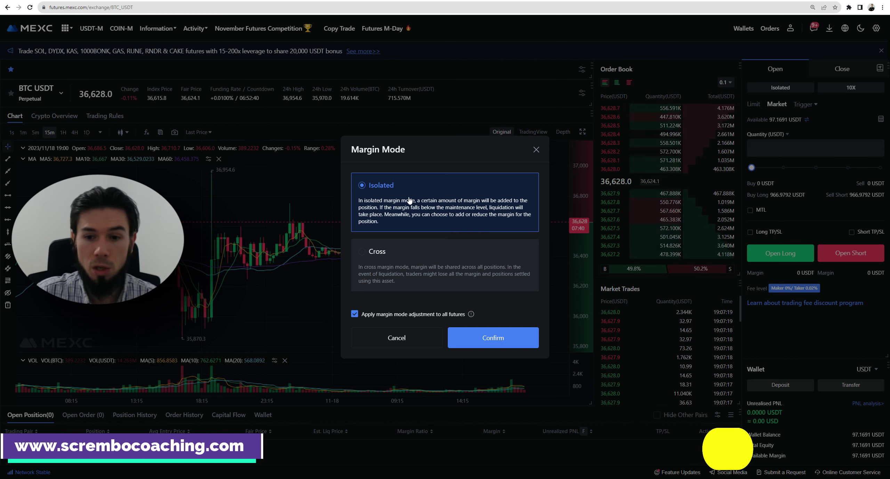
pyautogui.click(537, 149)
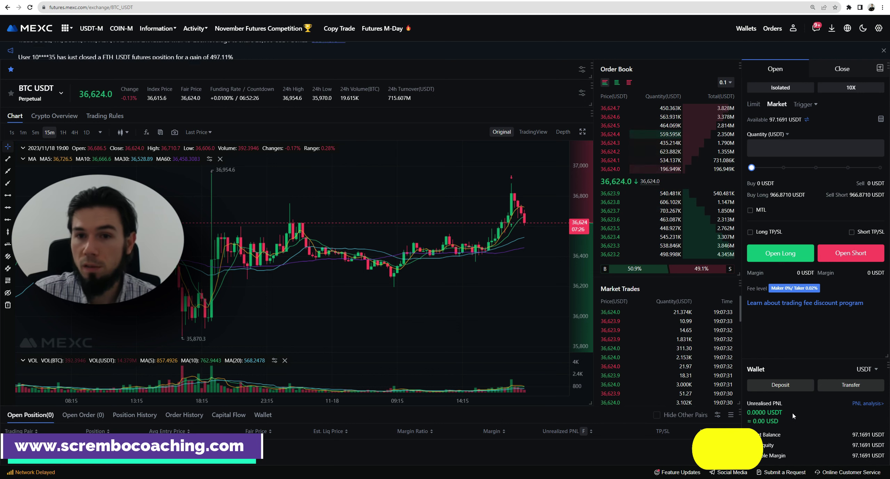
pyautogui.click(784, 89)
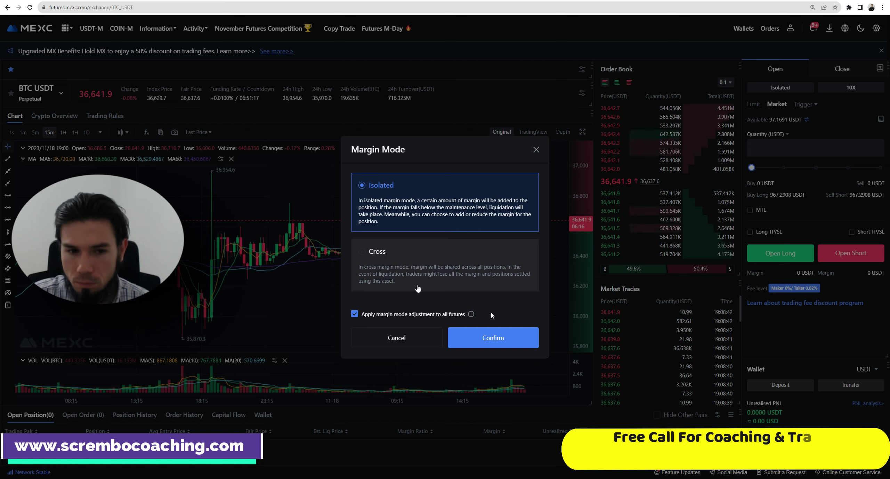
pyautogui.click(533, 151)
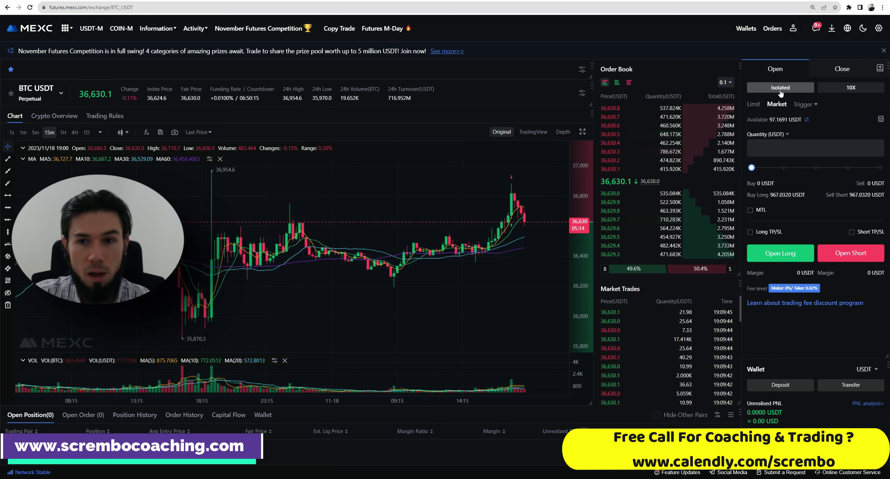
# - Try a leverage of 44X in the leverage settings and leave them without confirming
pyautogui.click(843, 89)
pyautogui.click(355, 302)
pyautogui.moveTo(431, 223); pyautogui.dragTo(397, 228)
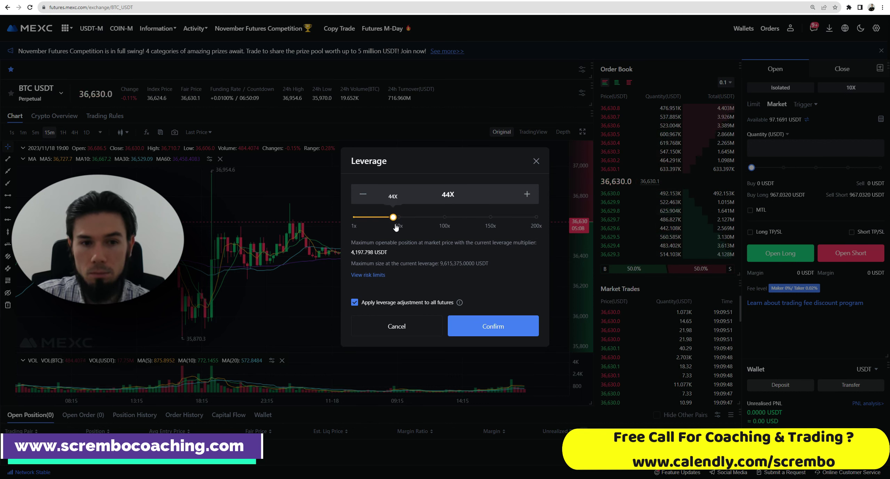
pyautogui.click(536, 161)
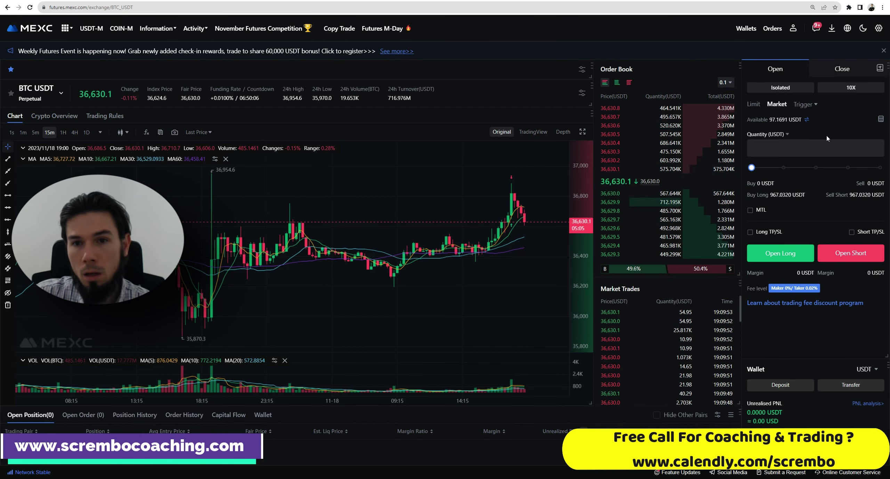
# - Fill in a BTC USDT limit order with a quantity of 250 USDT
pyautogui.click(754, 104)
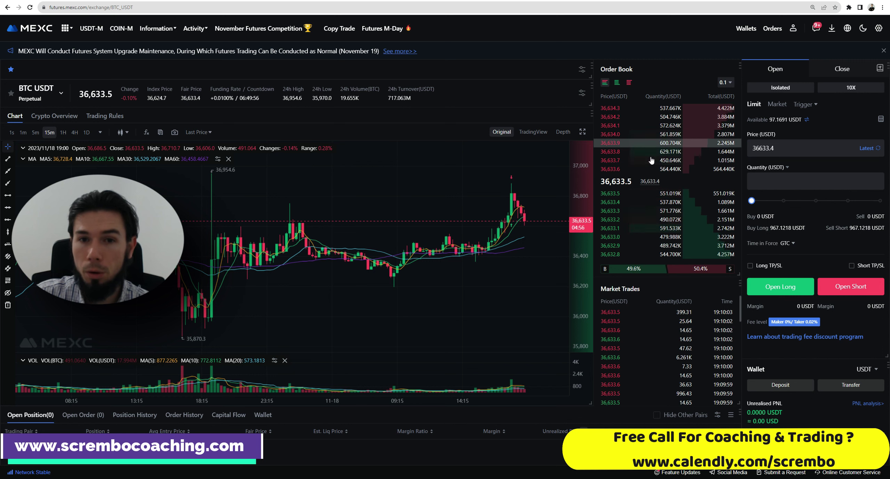
pyautogui.click(756, 187)
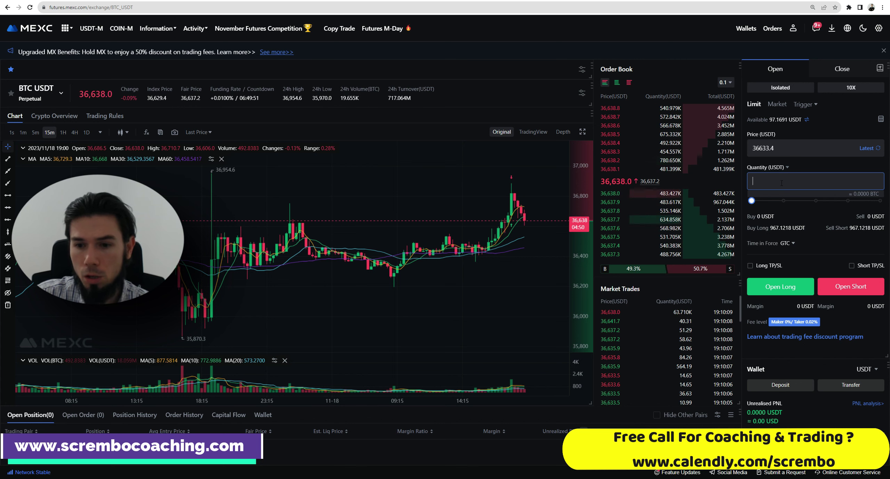
pyautogui.write('25')
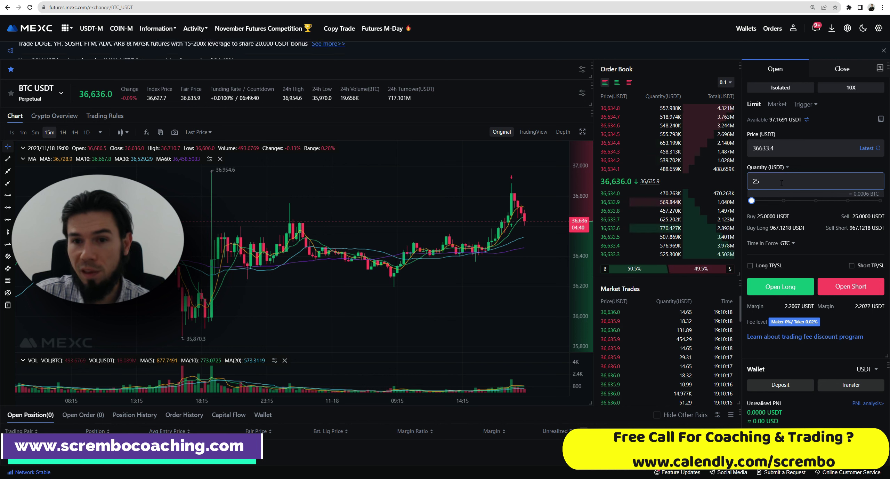
pyautogui.doubleClick(748, 184)
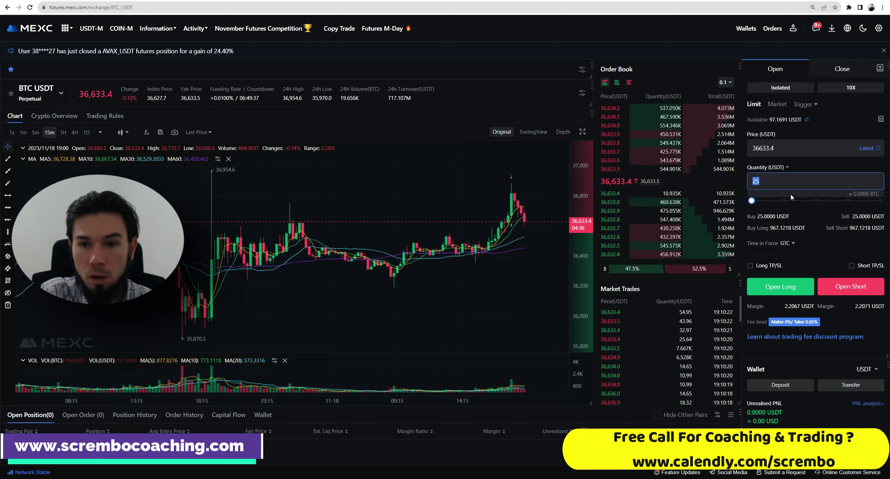
pyautogui.write('250')
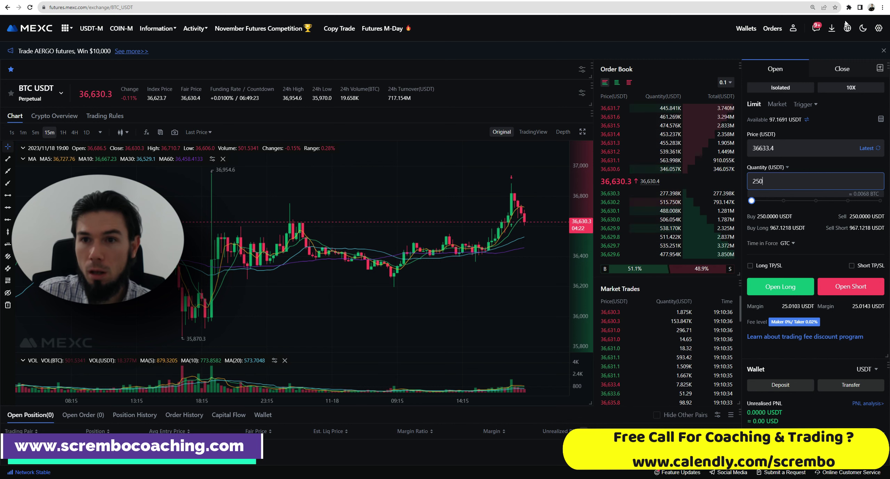
# - Mark the order's margin, the leverage and the quantity with red pencil strokes, and exit the annotation tool
pyautogui.click(849, 7)
pyautogui.click(788, 126)
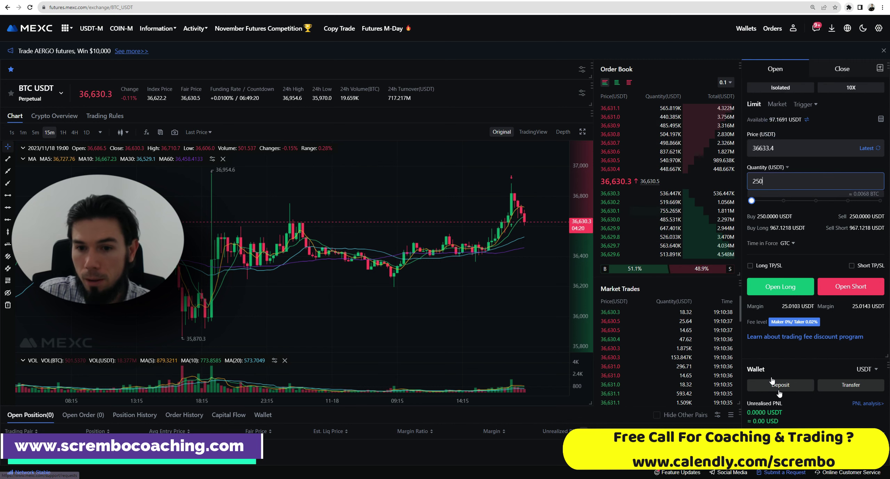
pyautogui.moveTo(733, 347)
pyautogui.mouseDown()
pyautogui.moveTo(753, 310)
pyautogui.moveTo(788, 314)
pyautogui.mouseUp()
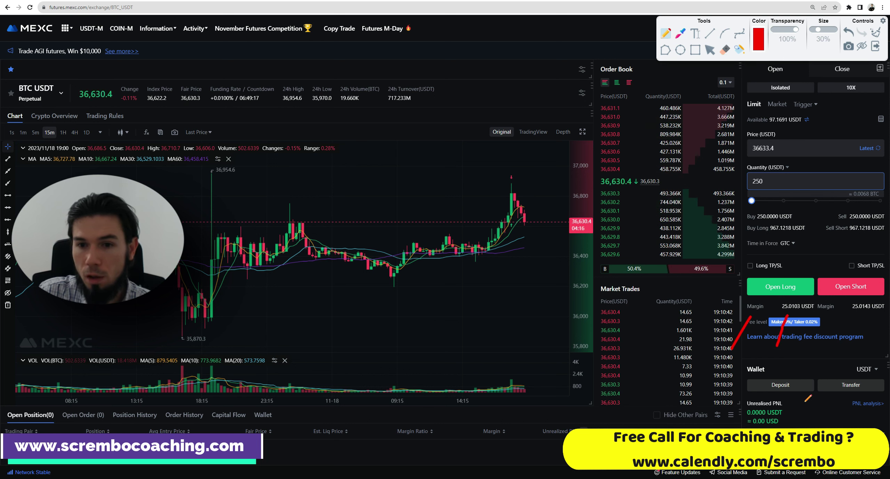
pyautogui.moveTo(828, 150); pyautogui.dragTo(850, 98)
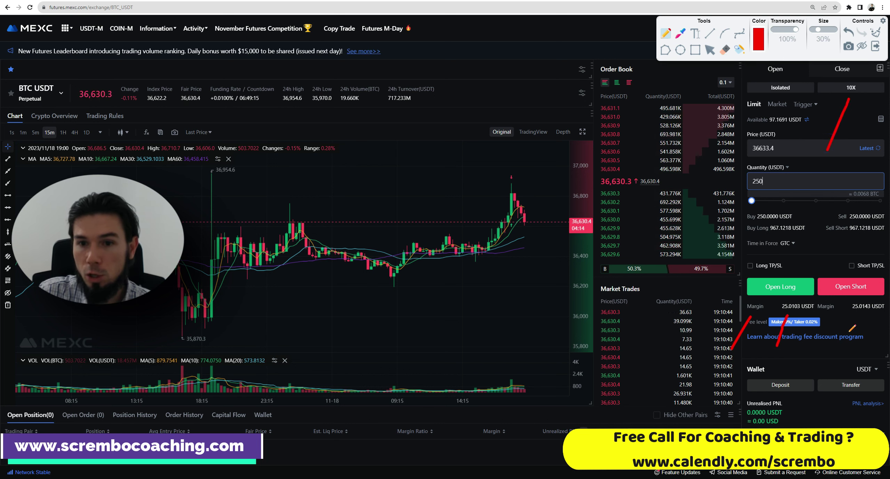
pyautogui.moveTo(748, 198); pyautogui.dragTo(779, 190)
pyautogui.hotkey('ctrl', 'z')
pyautogui.moveTo(751, 164)
pyautogui.mouseDown()
pyautogui.moveTo(776, 185)
pyautogui.moveTo(748, 167)
pyautogui.mouseUp()
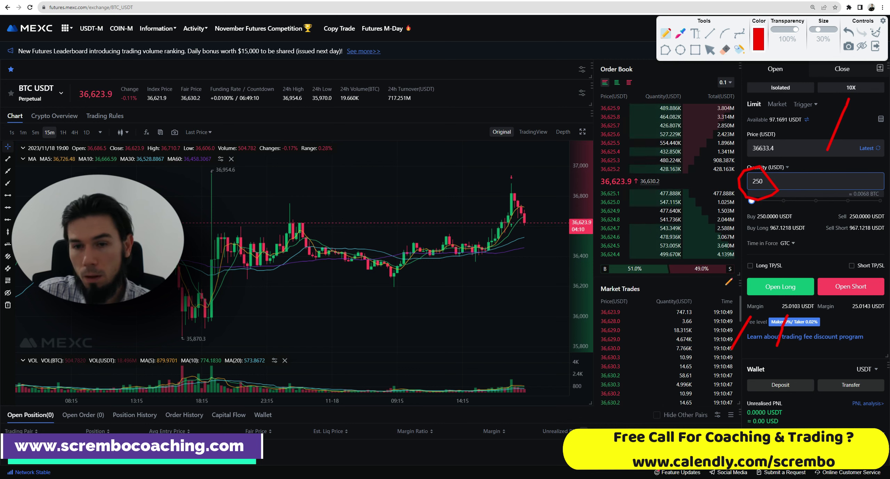
pyautogui.click(876, 46)
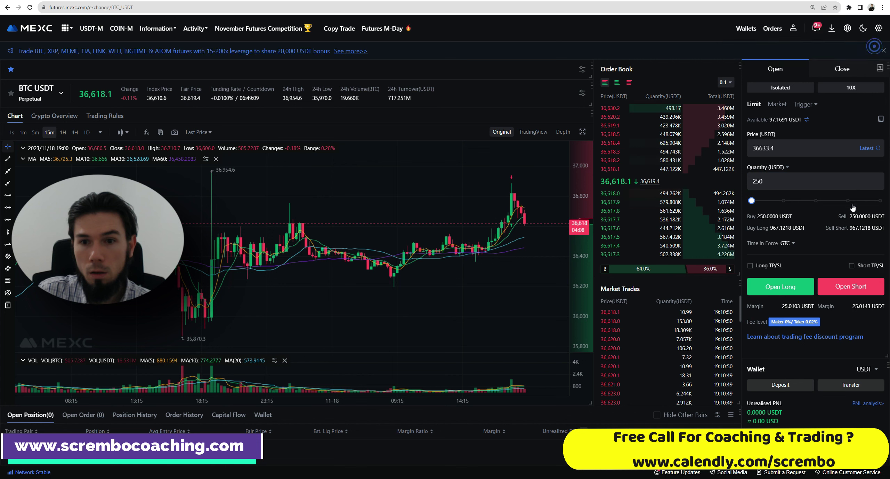
# - Compare the Limit and Market order forms, leaving the BTC USDT order type set to Market
pyautogui.click(826, 152)
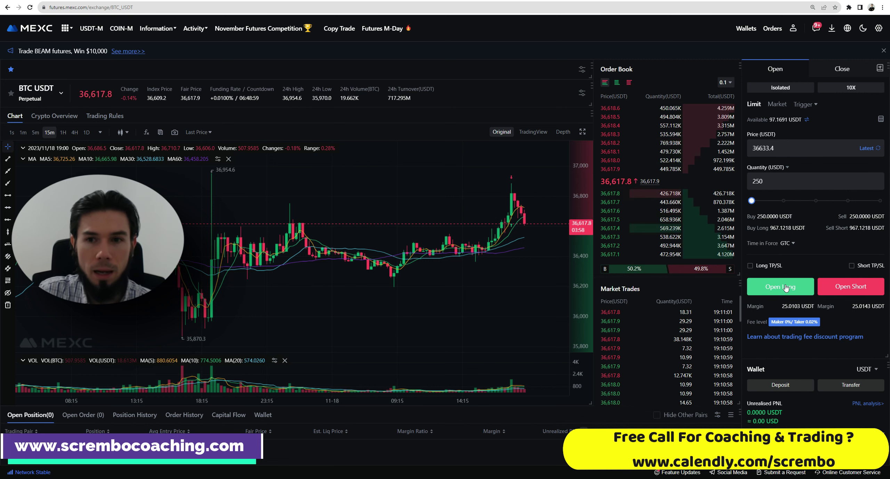
pyautogui.click(769, 149)
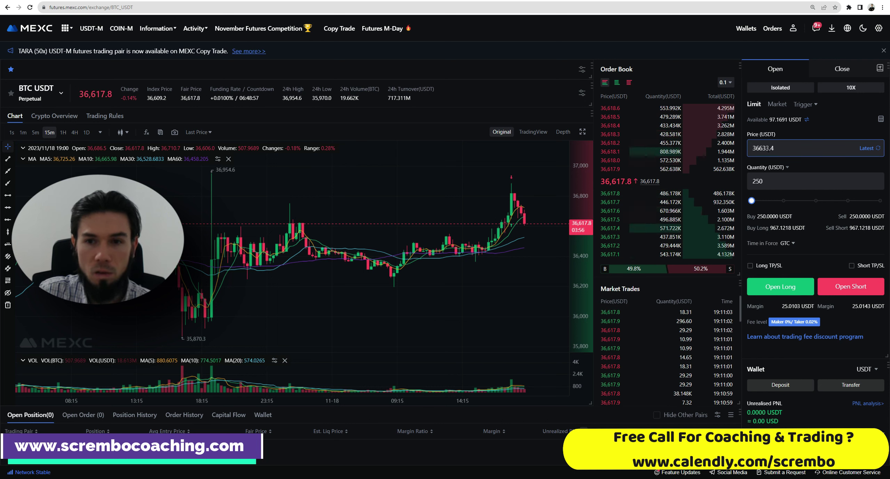
pyautogui.click(777, 104)
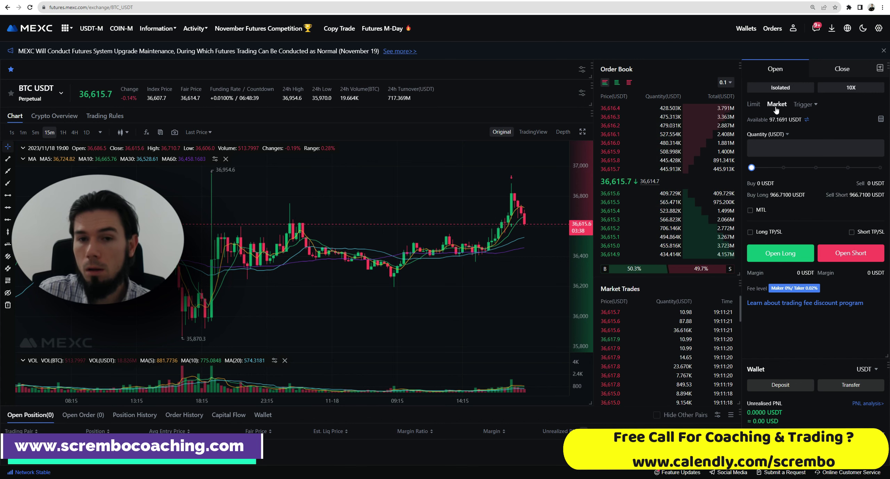
pyautogui.moveTo(776, 110)
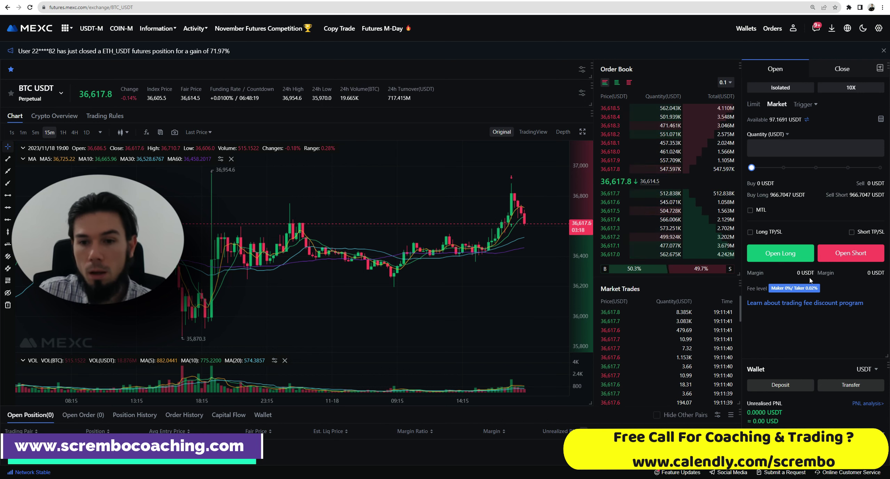
pyautogui.click(754, 104)
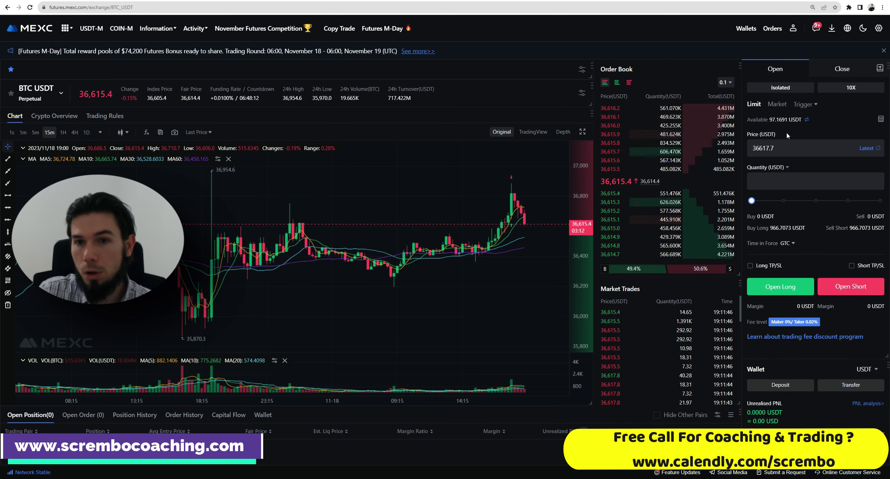
pyautogui.click(776, 104)
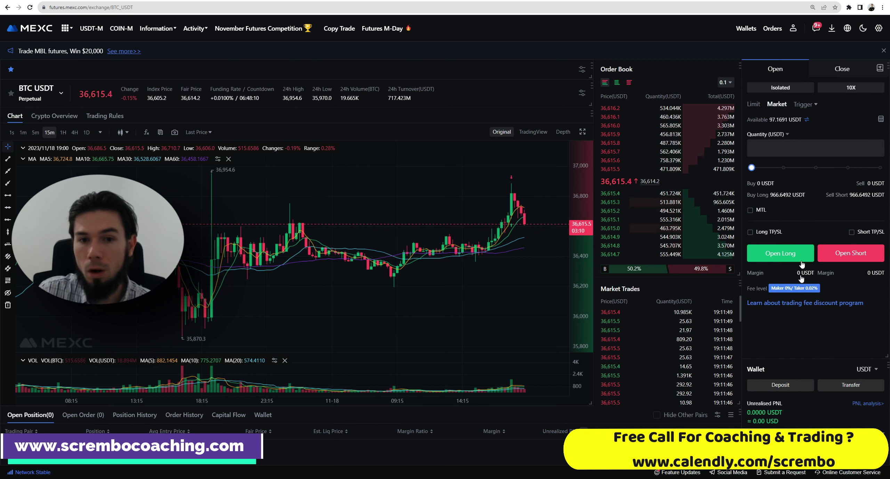
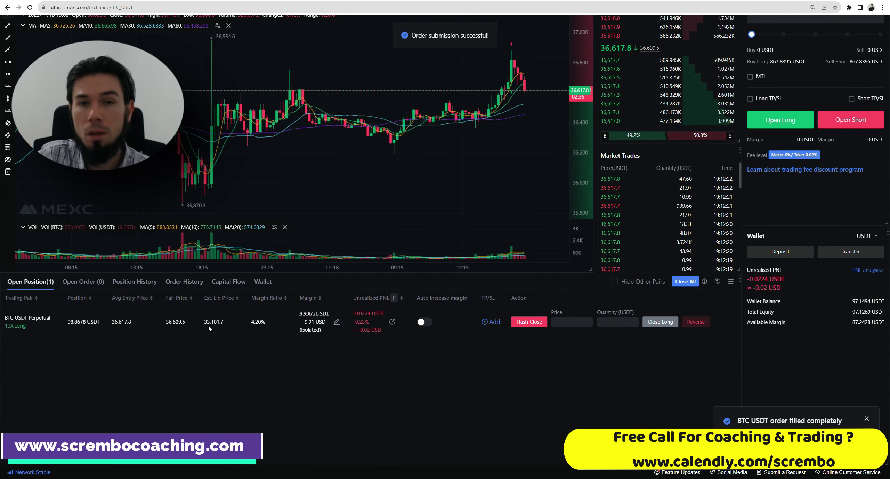
# - Mark the open position's margin, estimated liquidation price and the wallet figures with red pencil strokes, clear the drawing and exit the annotation tool
pyautogui.click(848, 8)
pyautogui.click(73, 356)
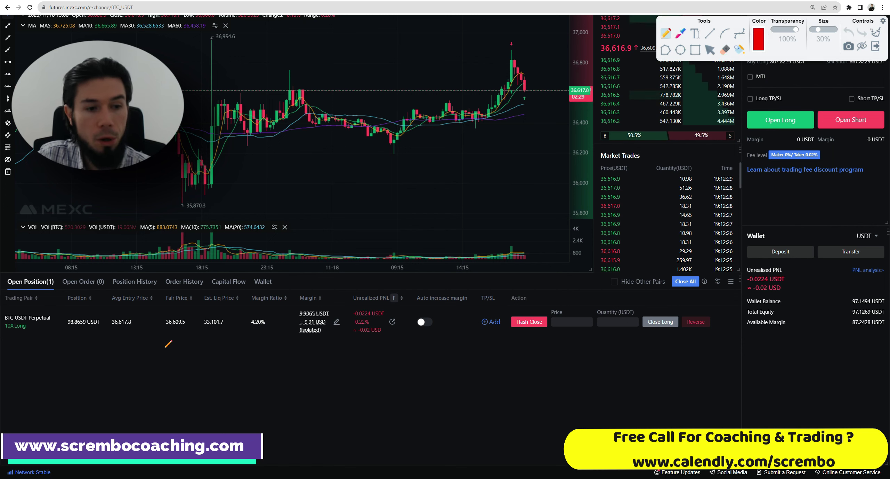
pyautogui.moveTo(177, 348)
pyautogui.mouseDown()
pyautogui.moveTo(218, 338)
pyautogui.moveTo(221, 347)
pyautogui.mouseUp()
pyautogui.moveTo(282, 336); pyautogui.dragTo(329, 335)
pyautogui.moveTo(292, 301)
pyautogui.mouseDown()
pyautogui.moveTo(283, 315)
pyautogui.moveTo(313, 340)
pyautogui.moveTo(336, 325)
pyautogui.moveTo(332, 309)
pyautogui.mouseUp()
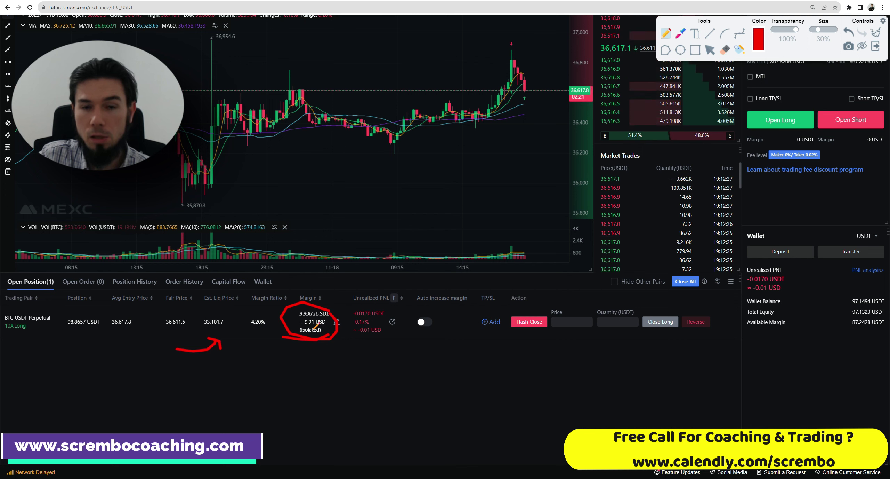
pyautogui.moveTo(614, 331); pyautogui.dragTo(744, 298)
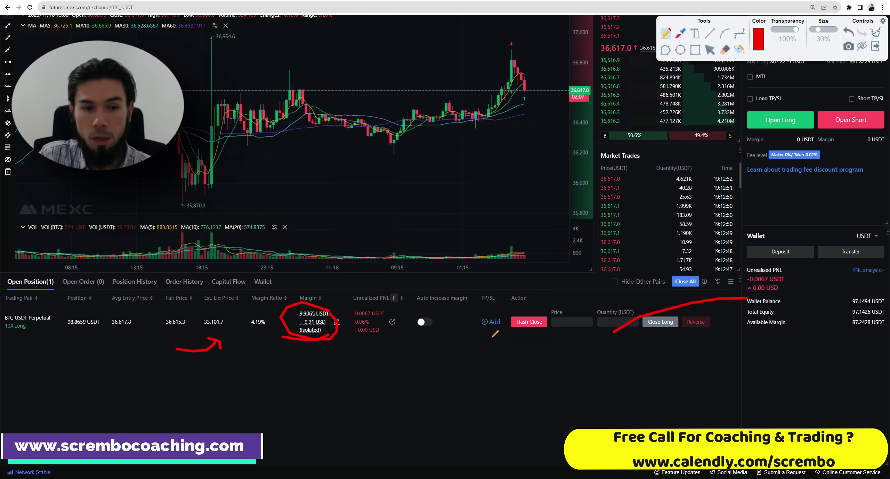
pyautogui.moveTo(273, 338); pyautogui.dragTo(296, 317)
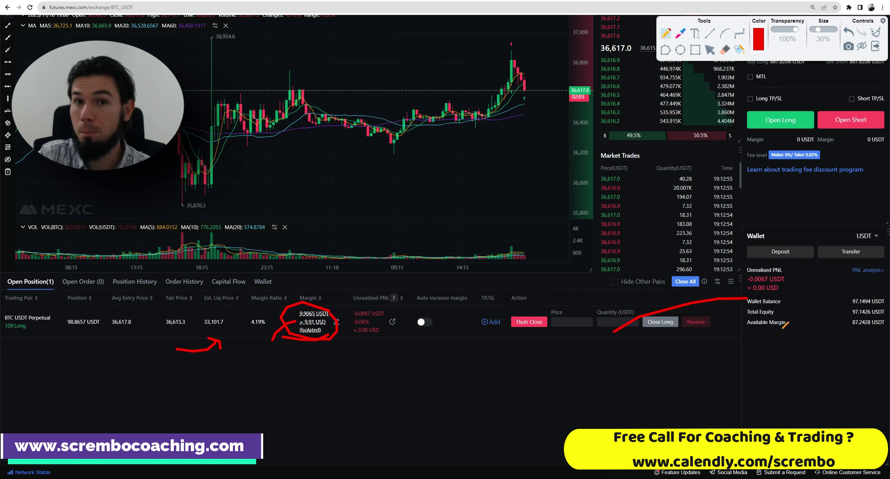
pyautogui.moveTo(204, 311)
pyautogui.mouseDown()
pyautogui.moveTo(196, 326)
pyautogui.moveTo(224, 332)
pyautogui.mouseUp()
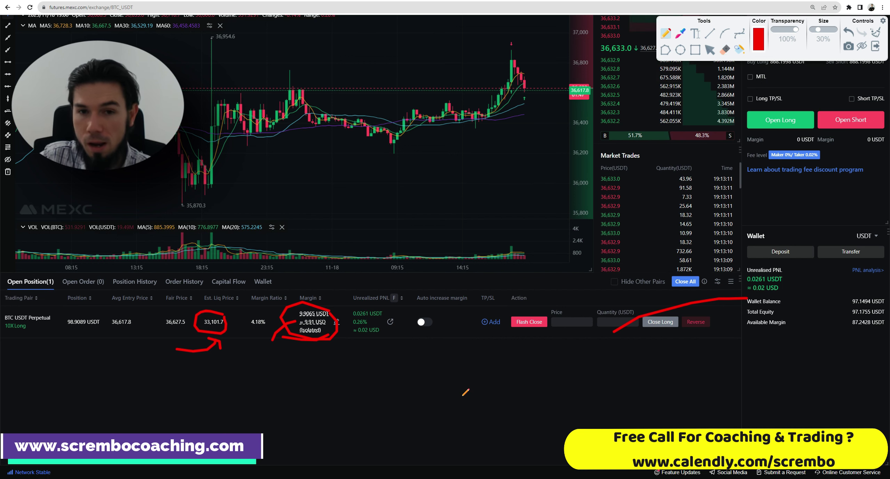
pyautogui.click(875, 32)
pyautogui.click(875, 46)
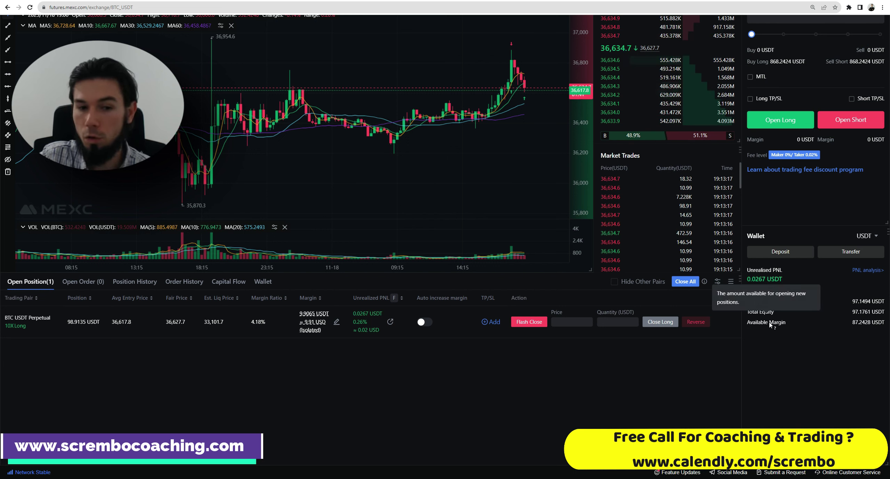
# - Add 37 USDT of margin to the open BTC USDT long position
pyautogui.click(336, 322)
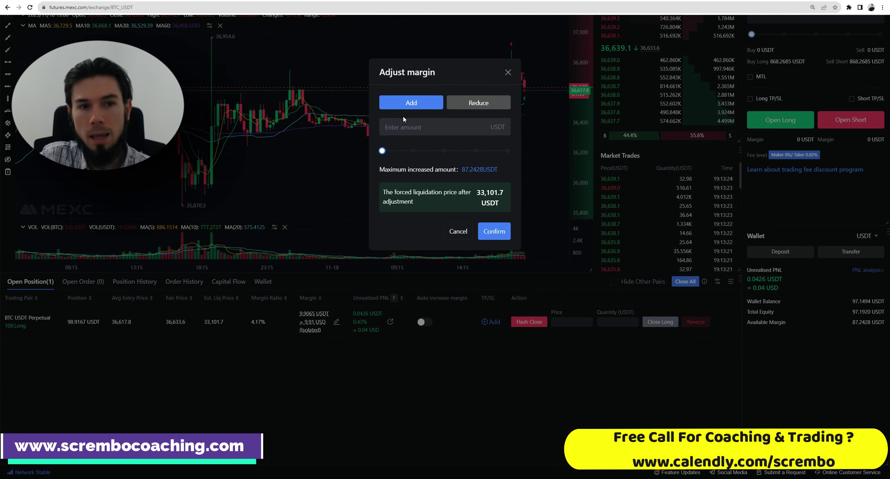
pyautogui.click(389, 126)
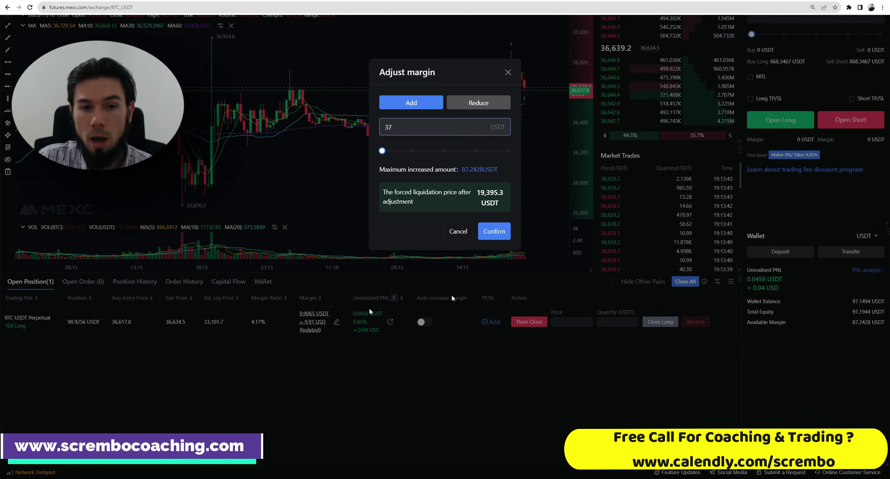
pyautogui.click(496, 232)
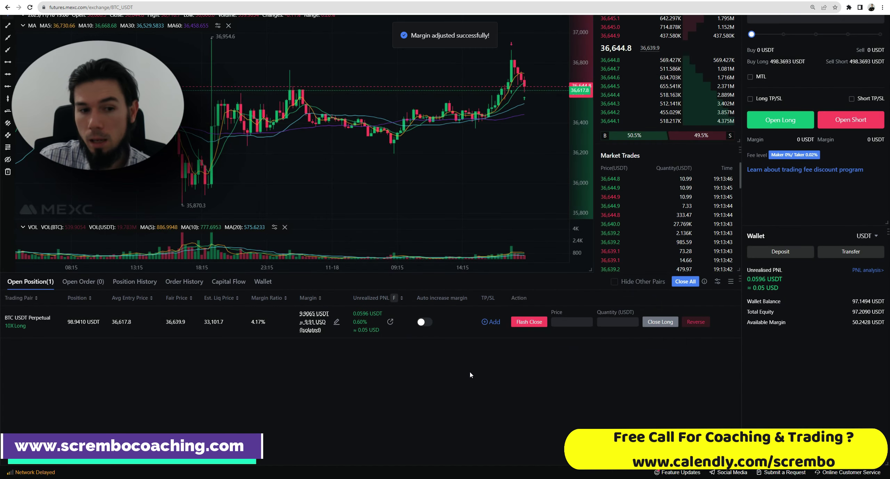
# - Reduce the margin of the open BTC USDT long position by 37 USDT
pyautogui.click(339, 322)
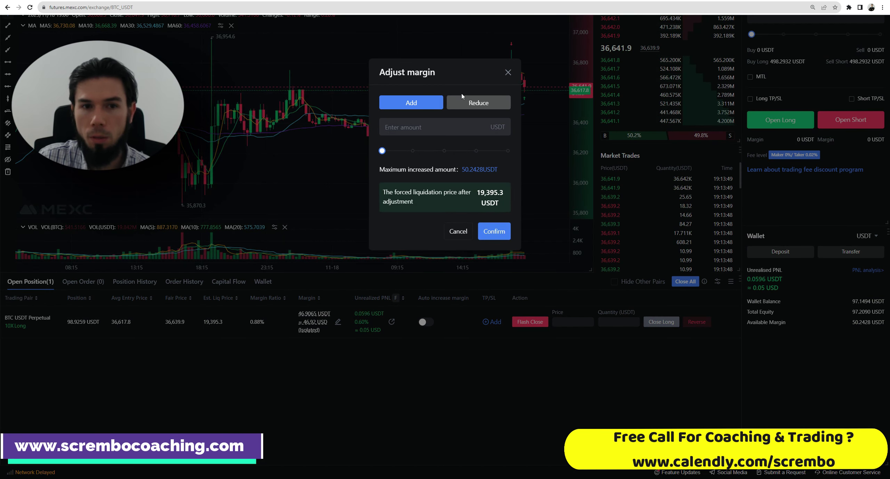
pyautogui.click(470, 103)
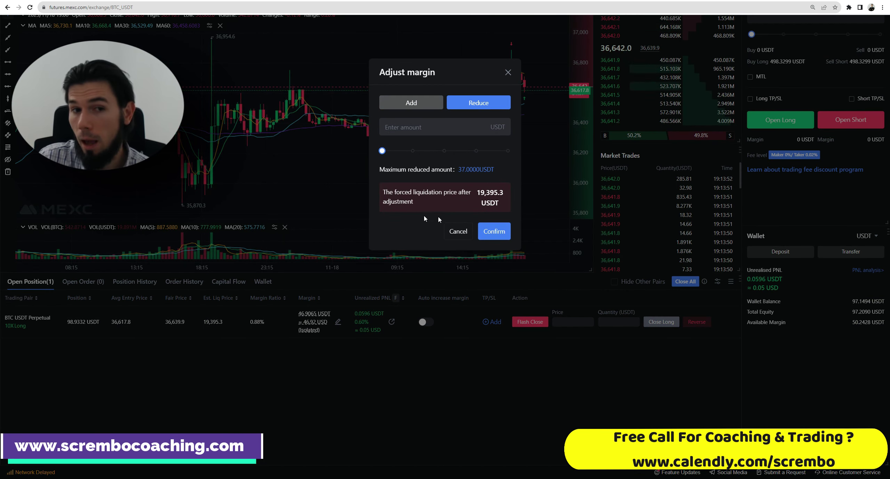
pyautogui.click(420, 125)
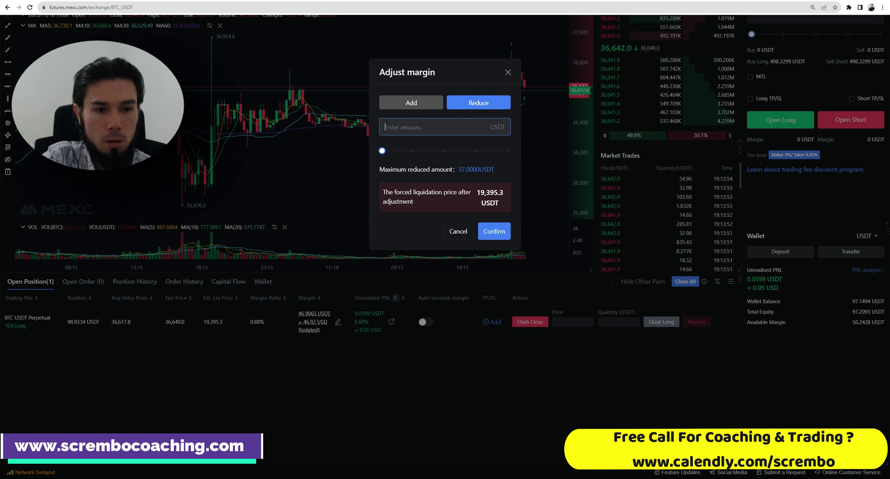
pyautogui.write('37')
pyautogui.press('BackSpace')
pyautogui.press('BackSpace')
pyautogui.write('37')
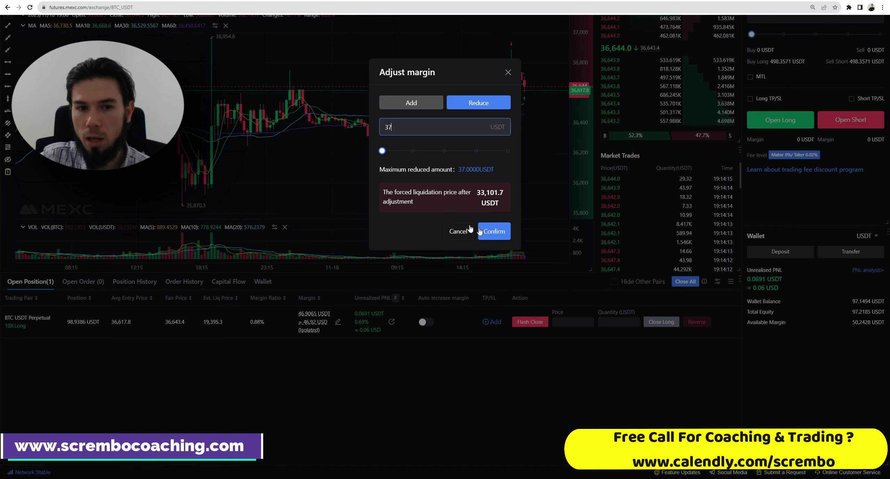
pyautogui.click(494, 231)
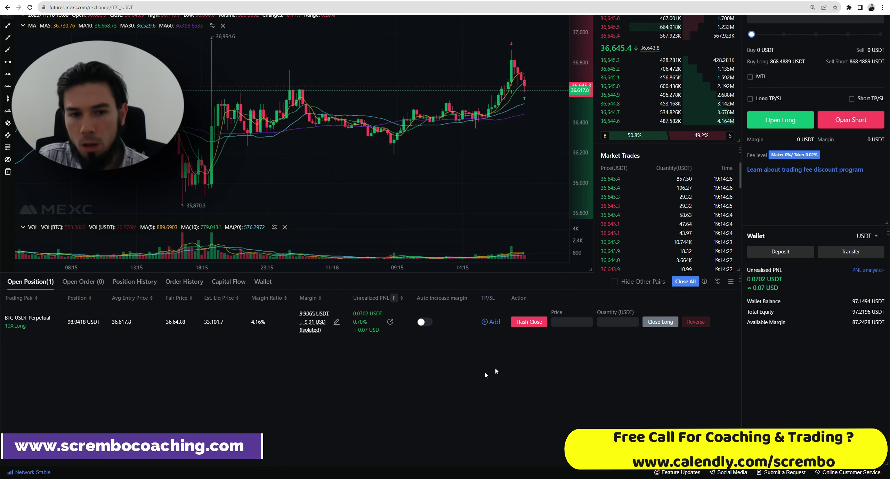
# - Review the take-profit and stop-loss settings for the entire BTC USDT long position and leave them without confirming
pyautogui.click(493, 322)
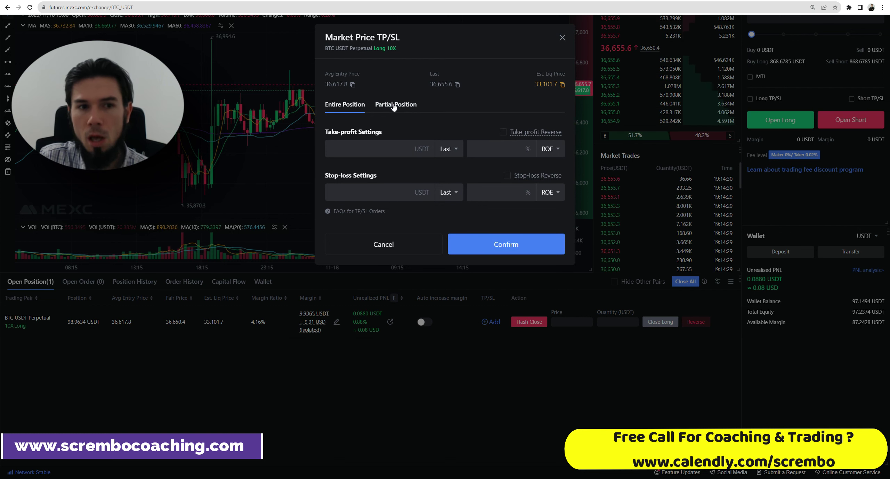
pyautogui.click(376, 150)
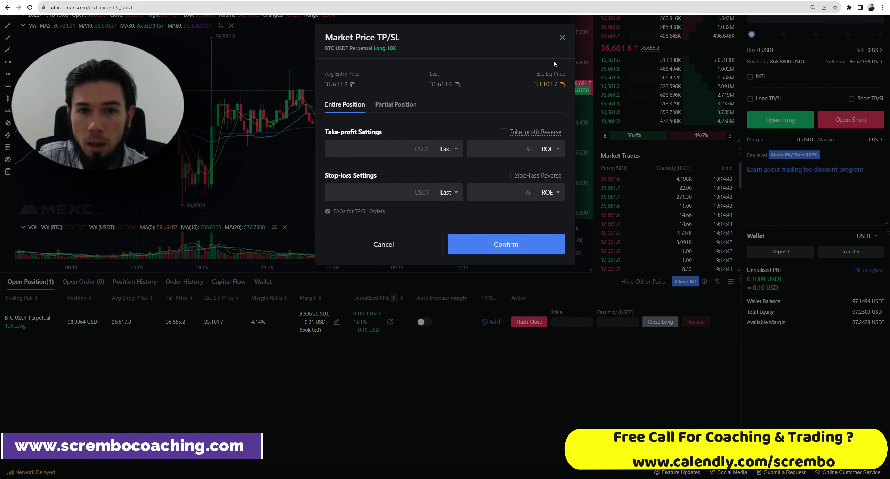
pyautogui.click(562, 37)
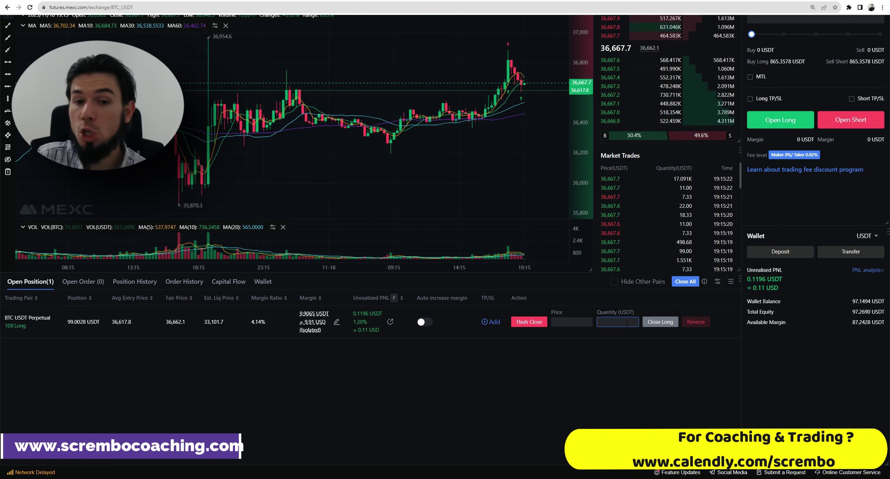
# - Fill in the close order of the BTC USDT long position with a price of 38000 and a quantity of 100%
pyautogui.click(581, 325)
pyautogui.click(581, 326)
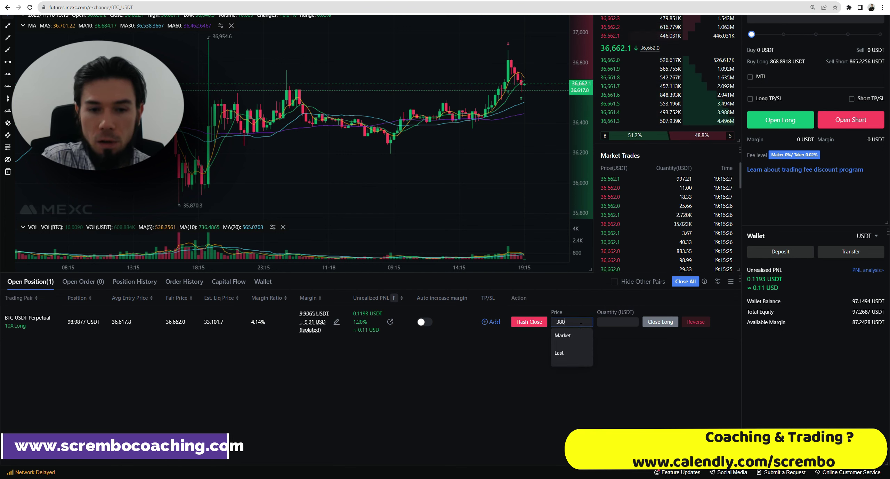
pyautogui.write('38000')
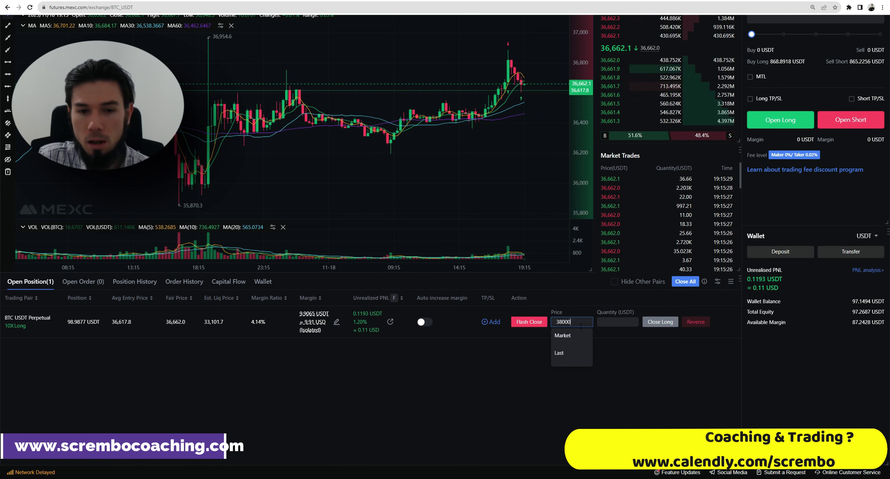
pyautogui.click(614, 322)
pyautogui.click(605, 388)
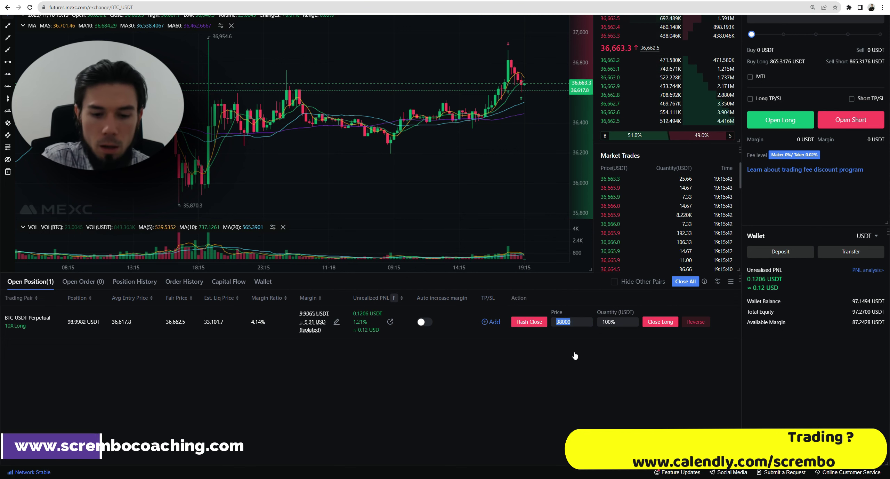
# - Clear the closing price of the BTC USDT long position, keeping the closing quantity at 100%
pyautogui.press('BackSpace')
pyautogui.press('BackSpace')
pyautogui.press('BackSpace')
pyautogui.press('BackSpace')
pyautogui.press('BackSpace')
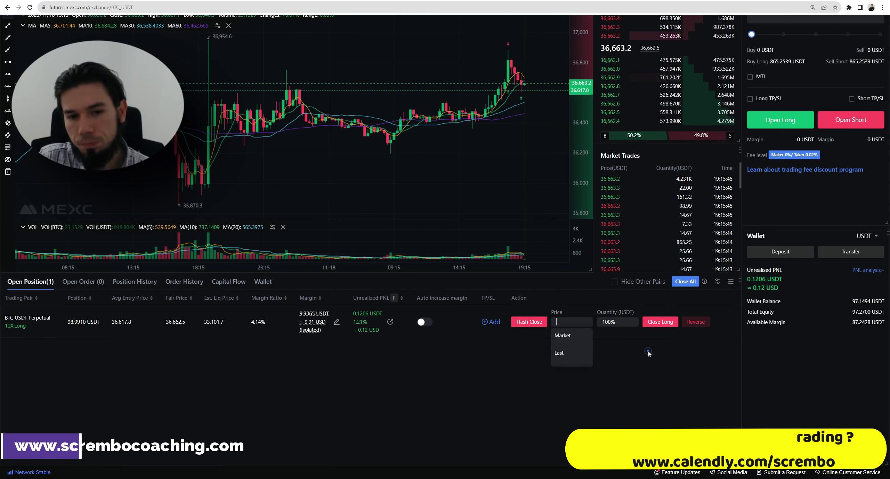
pyautogui.click(598, 342)
pyautogui.click(618, 321)
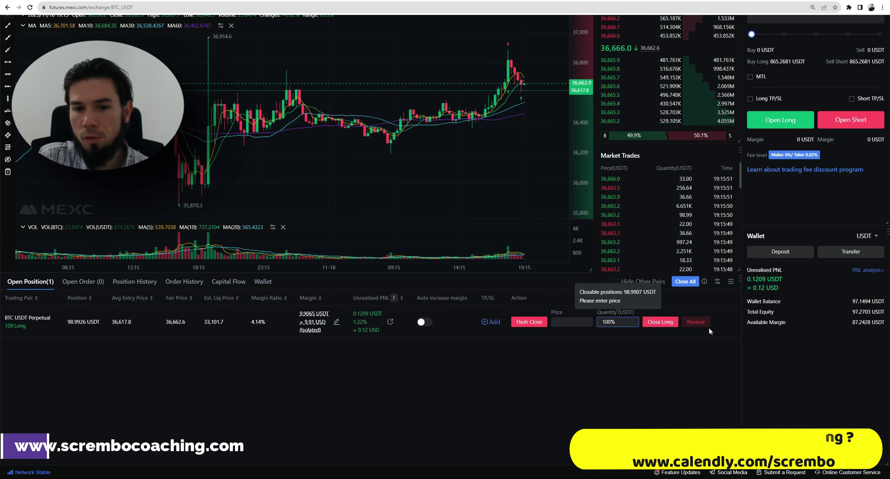
pyautogui.click(698, 322)
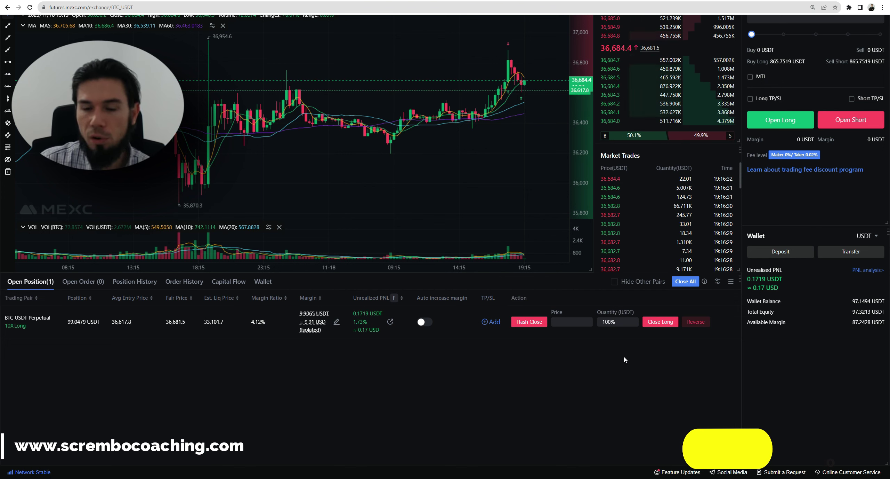
pyautogui.scroll(4, 624, 359)
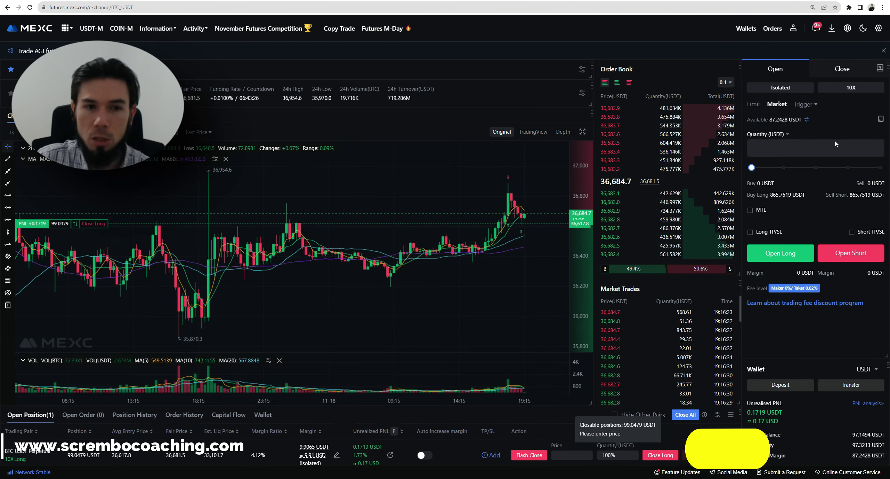
pyautogui.scroll(-4, 515, 376)
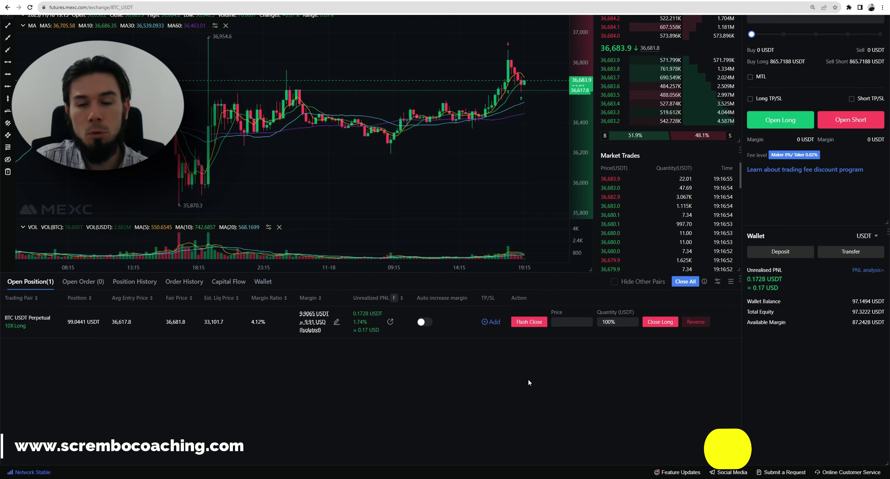
pyautogui.scroll(1, 530, 389)
pyautogui.scroll(-1, 529, 396)
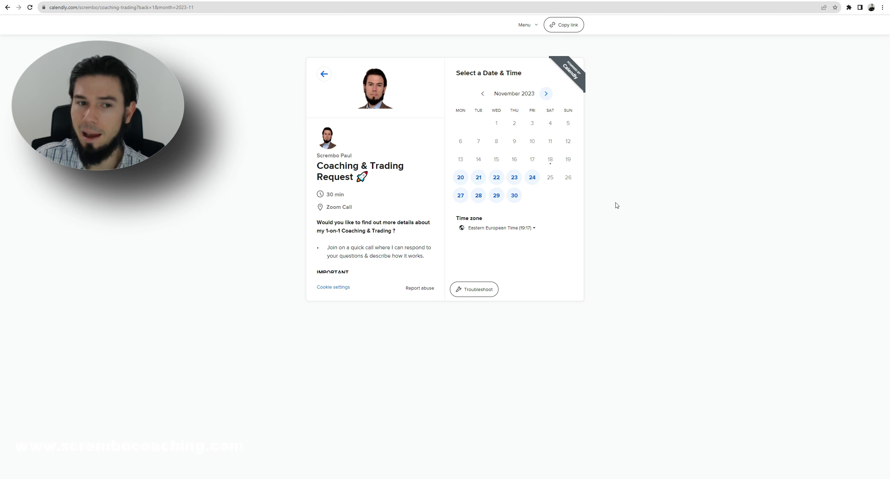
# - Go back from the Calendly booking page to the scrembocoaching.com home page
pyautogui.hotkey('alt', 'Left')
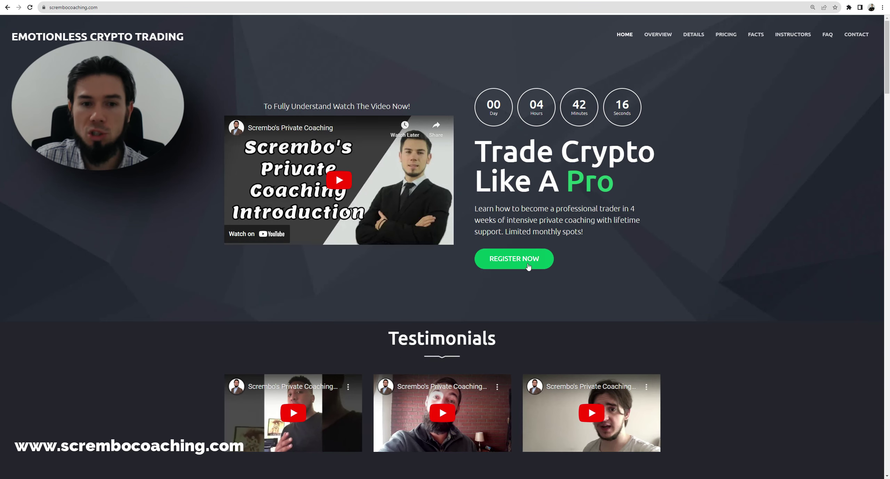